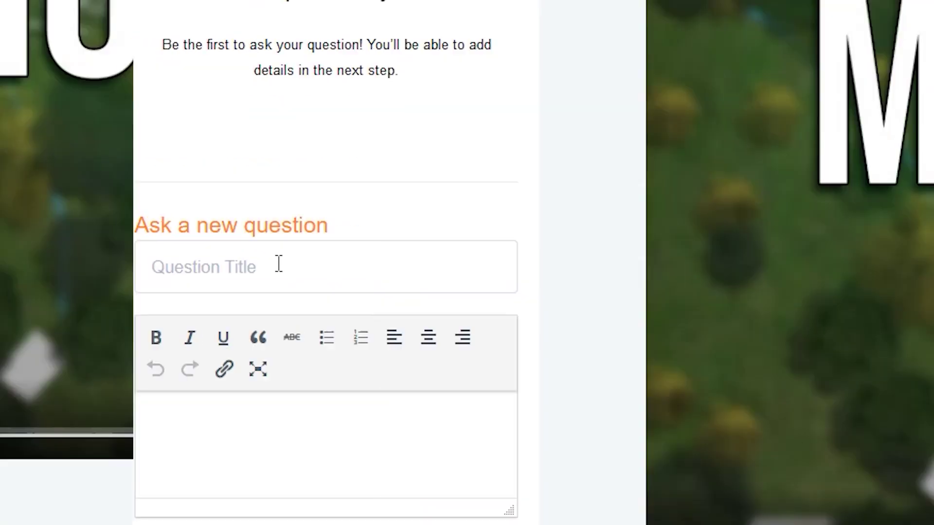
- Open the course Q&A and start a question: 'It's not working. How can I get this to work?'
left_click(277, 265)
type("It's not working. How can I get this to work?")
left_click(131, 306)
type("Please h")
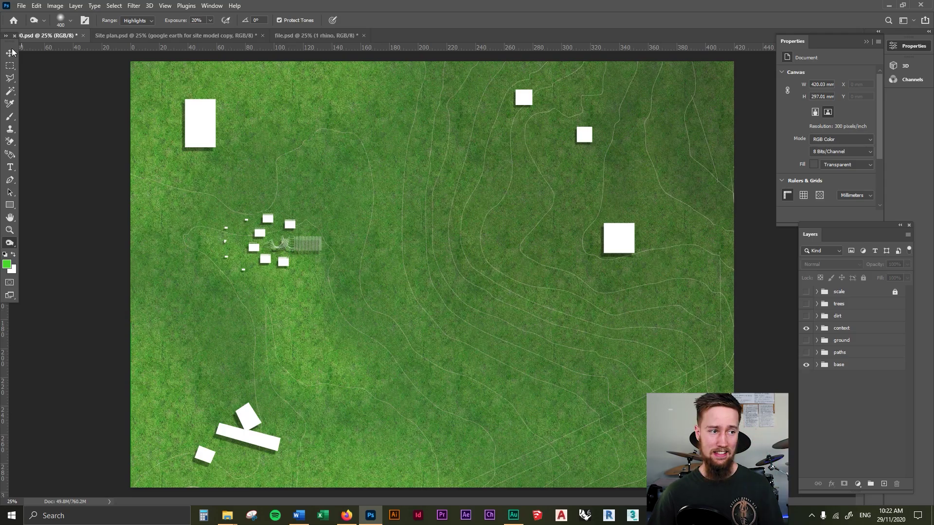
- Select the Move tool and pick the white-buildings context layer in 0.psd
key("v")
left_click(197, 113)
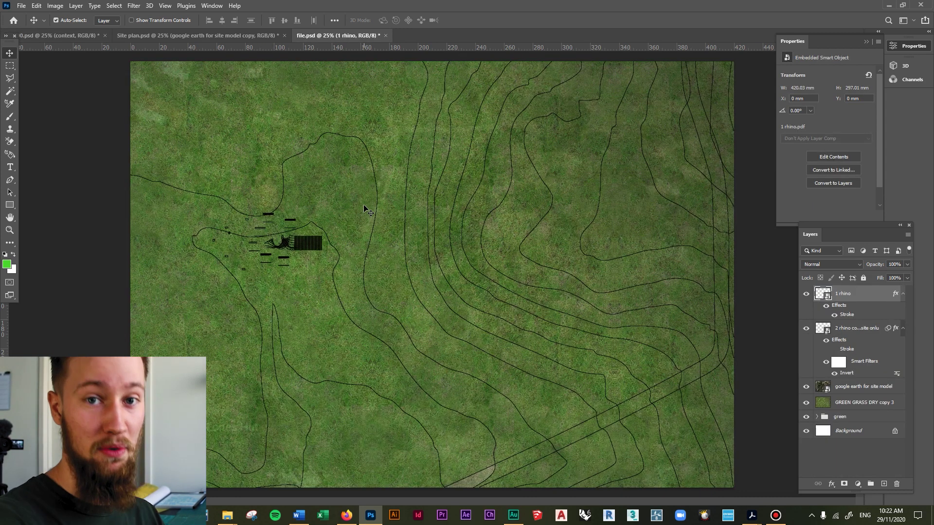
- Draw white-filled, stroke-free rectangles: a first building rectangle and a small square
key("u")
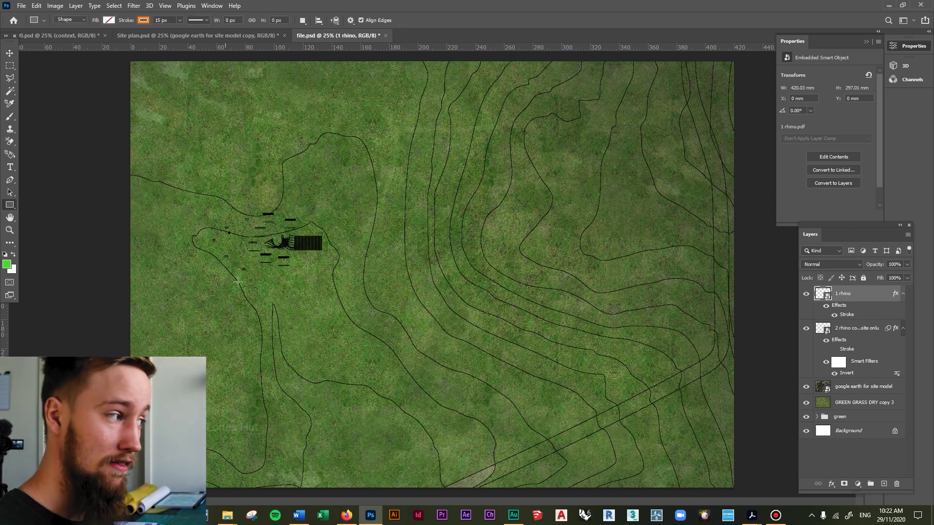
left_click(109, 20)
left_click(143, 20)
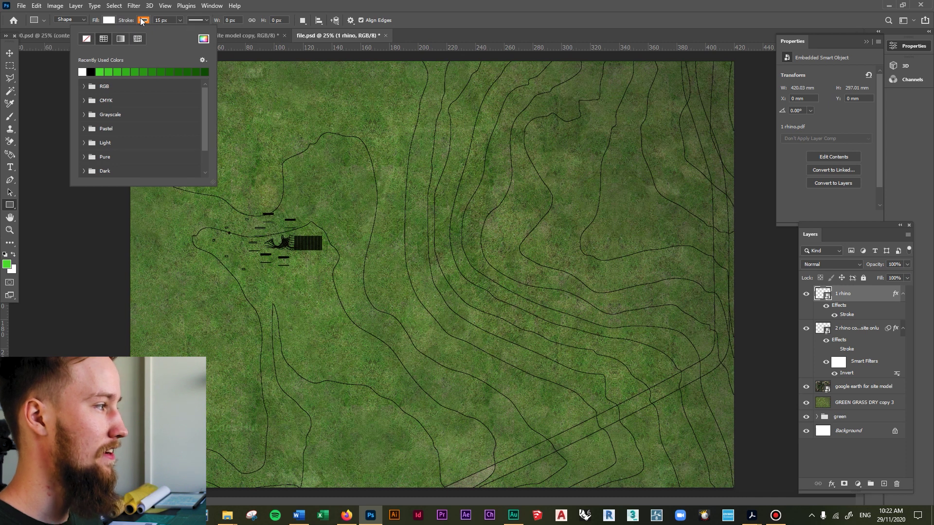
left_click(336, 131)
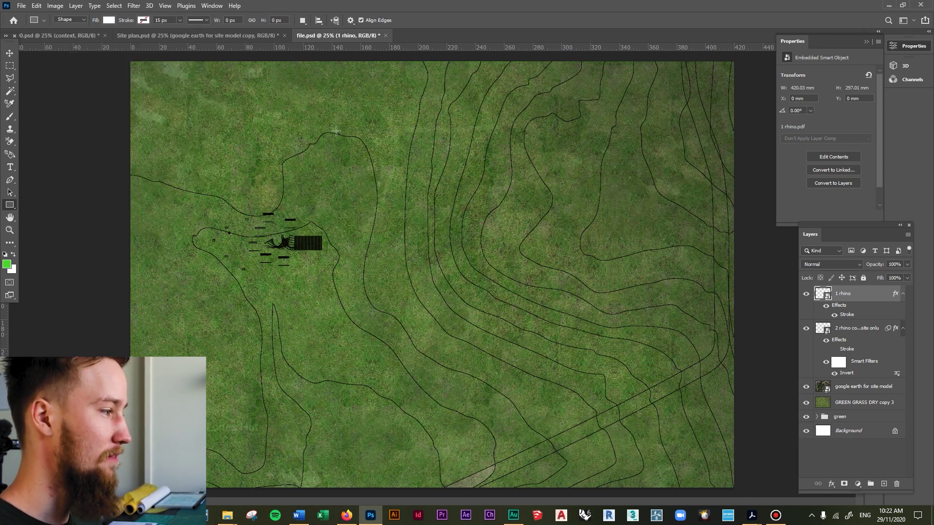
mouse_move(223, 154)
left_mouse_down()
mouse_move(258, 166)
mouse_move(228, 165)
left_mouse_up()
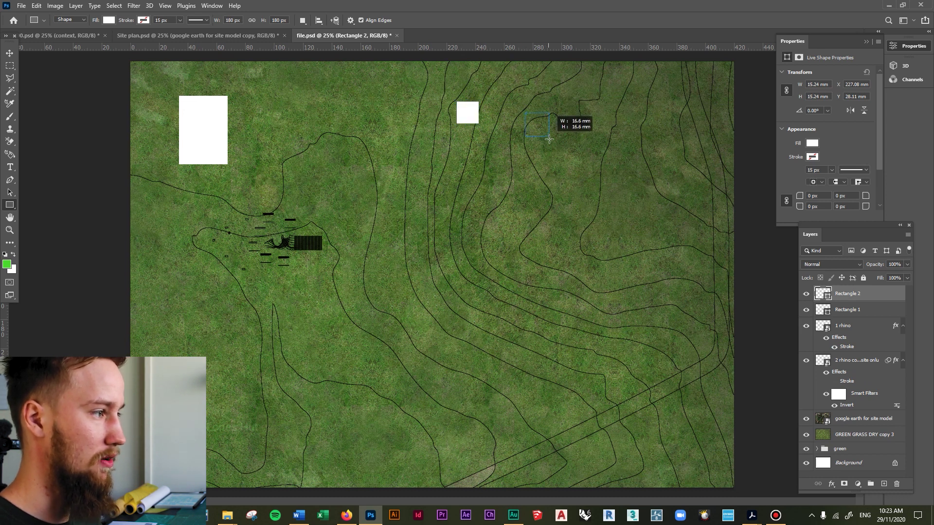
left_click_drag(549, 139, 550, 138)
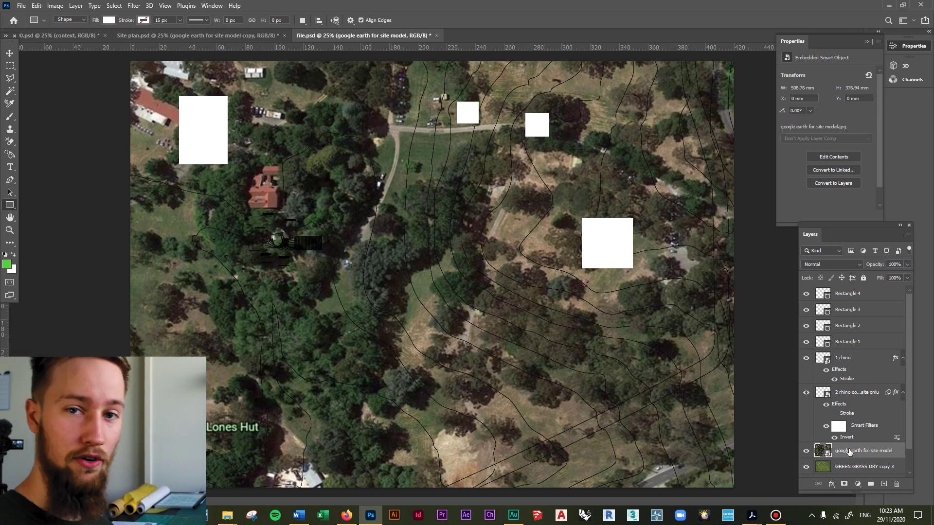
- Move Rectangle 1 onto the red-roofed building and shrink it to about 64%
left_click(11, 54)
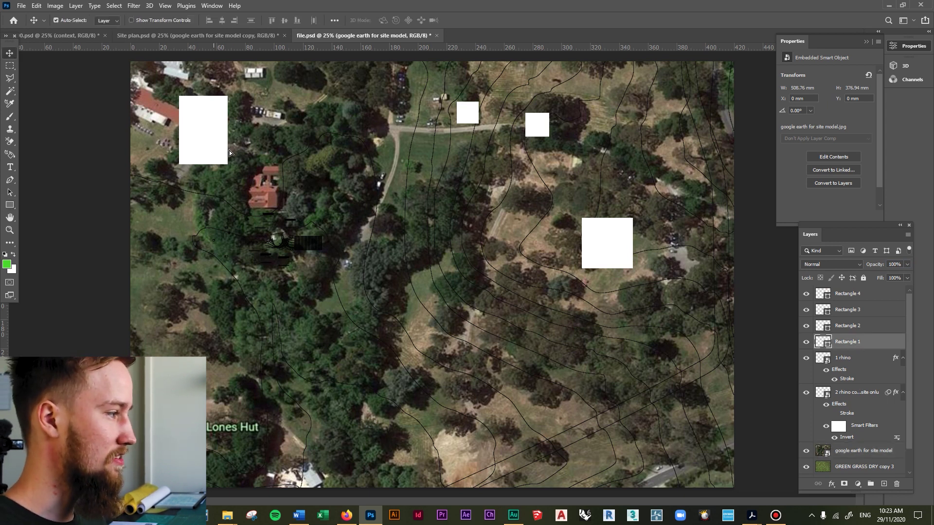
left_click_drag(207, 134, 268, 205)
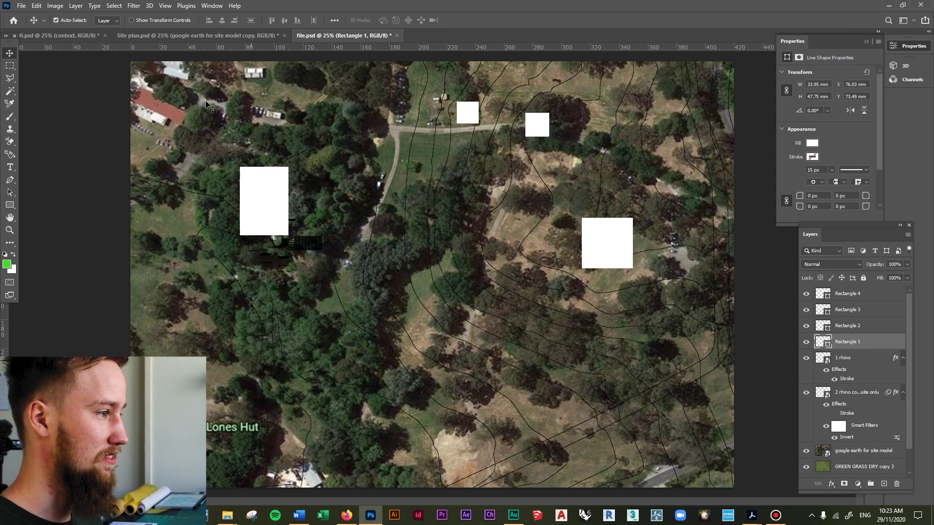
left_click(63, 33)
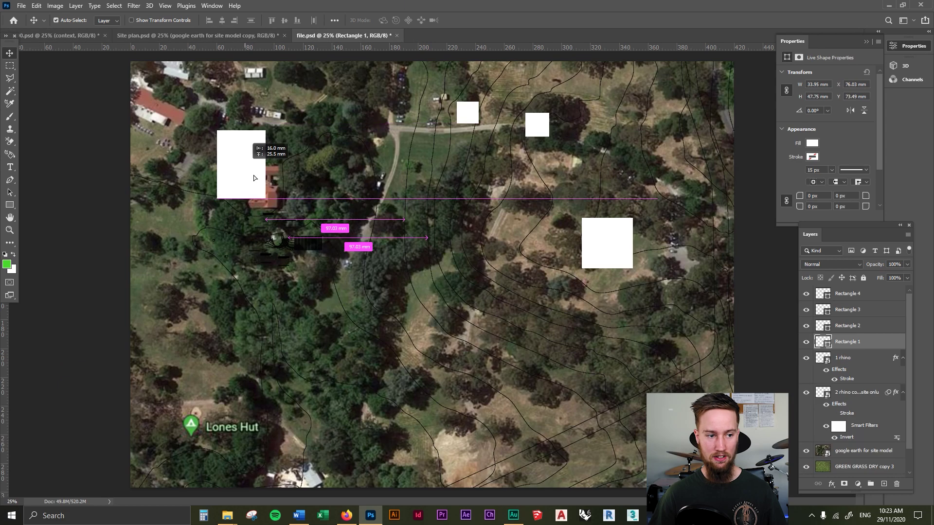
left_click_drag(254, 178, 258, 183)
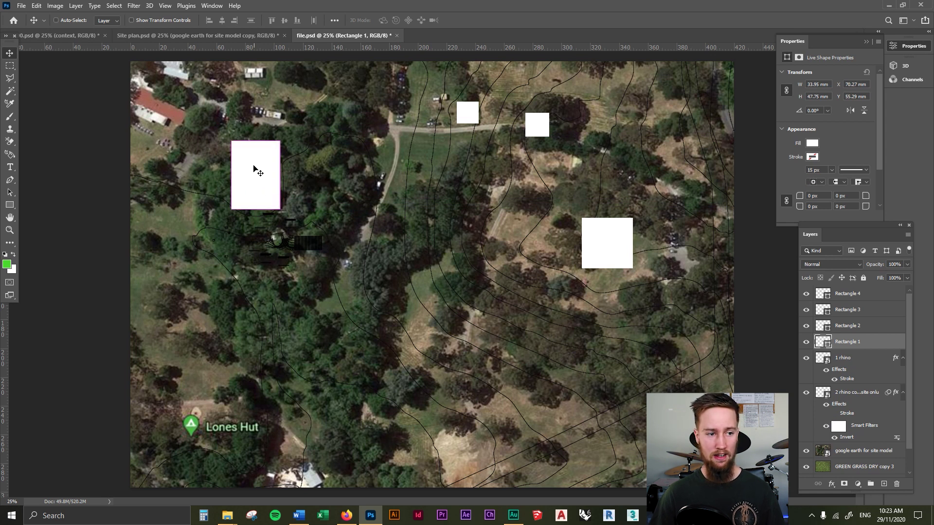
key("ctrl+t")
left_click_drag(231, 141, 243, 169)
key("Return")
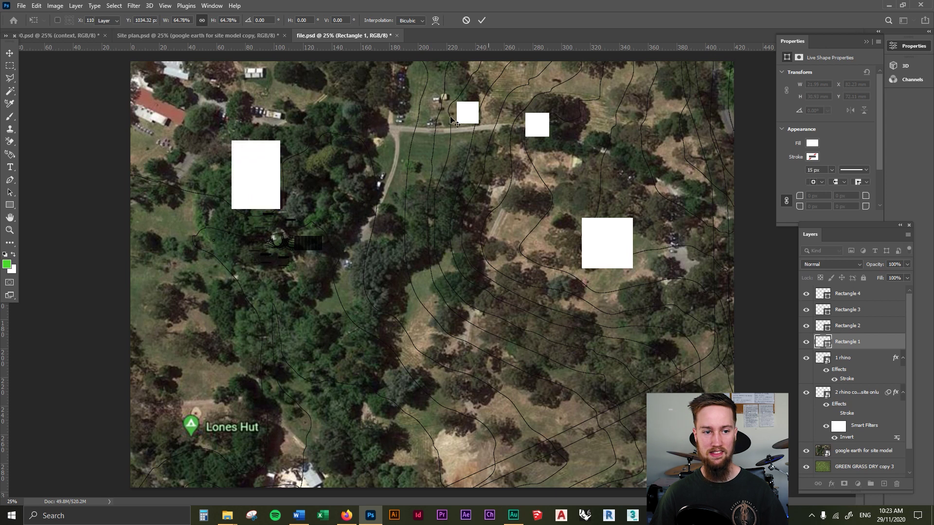
- Place and scale down the small squares, duplicating one up-left for another building
left_click_drag(541, 131, 586, 171)
key("ctrl+t")
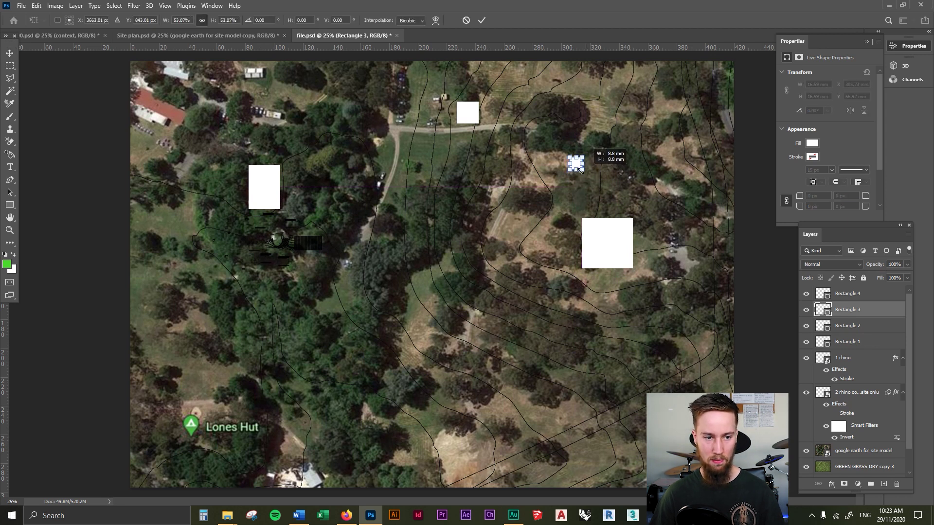
key("Return")
left_click_drag(468, 115, 471, 124)
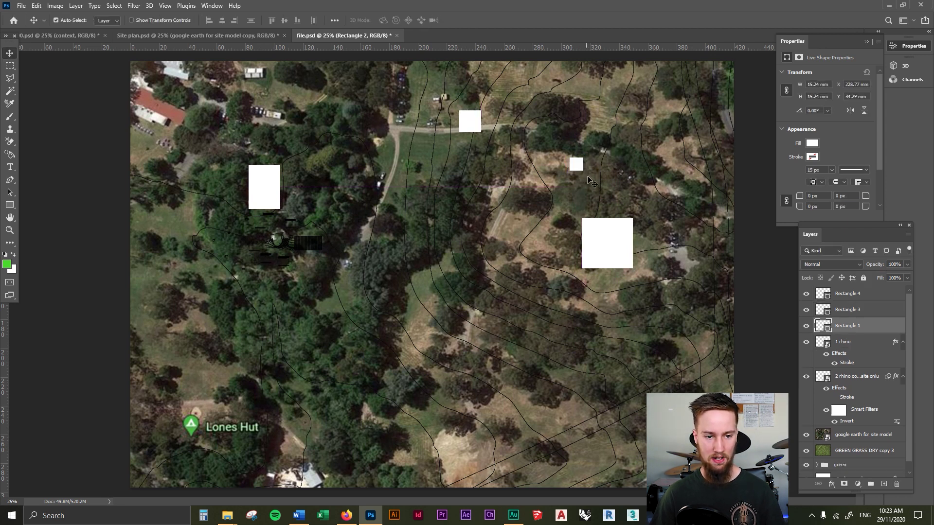
left_click_drag(578, 167, 509, 142)
- Move the large square right over a building and scale it down to about 21 × 20.8 mm
left_click_drag(606, 244, 660, 217)
key("ctrl+t")
key("Return")
left_click(79, 37)
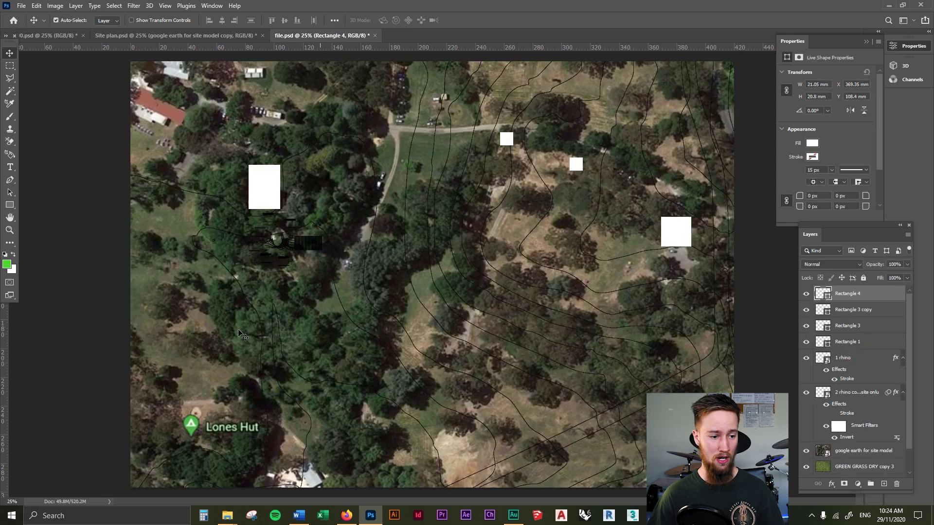
- Draw a rectangle above Lones Hut, rotate it about 40°, and move it onto its building
key("l")
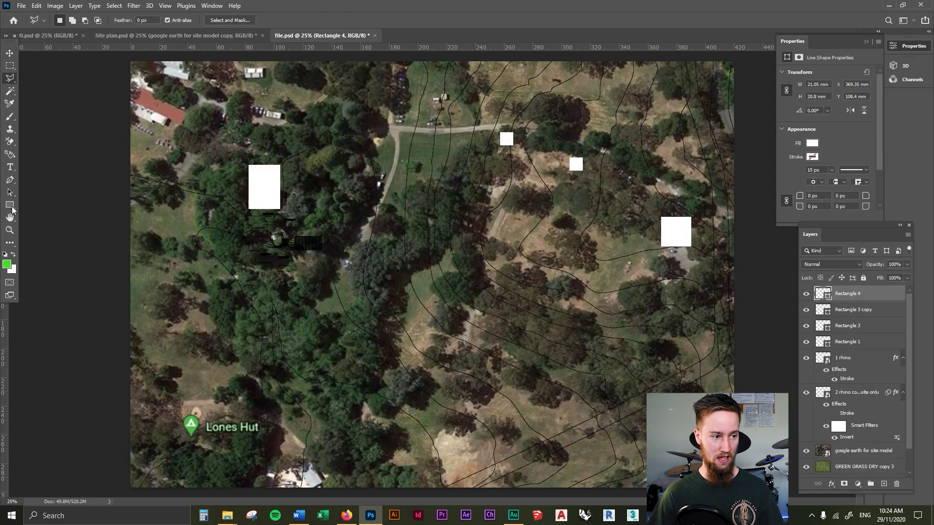
left_click(11, 206)
left_click_drag(233, 388, 254, 417)
left_click(5, 56)
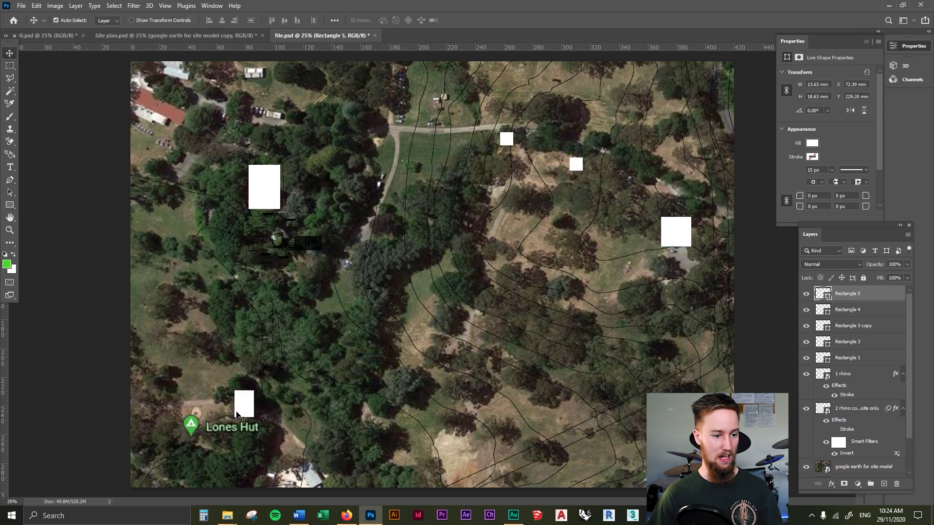
key("ctrl+t")
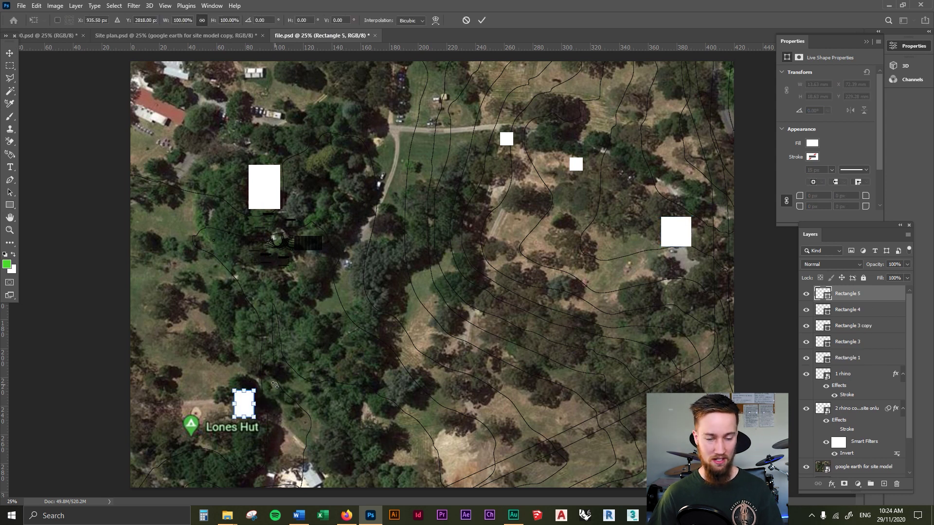
left_click_drag(272, 385, 308, 409)
key("Return")
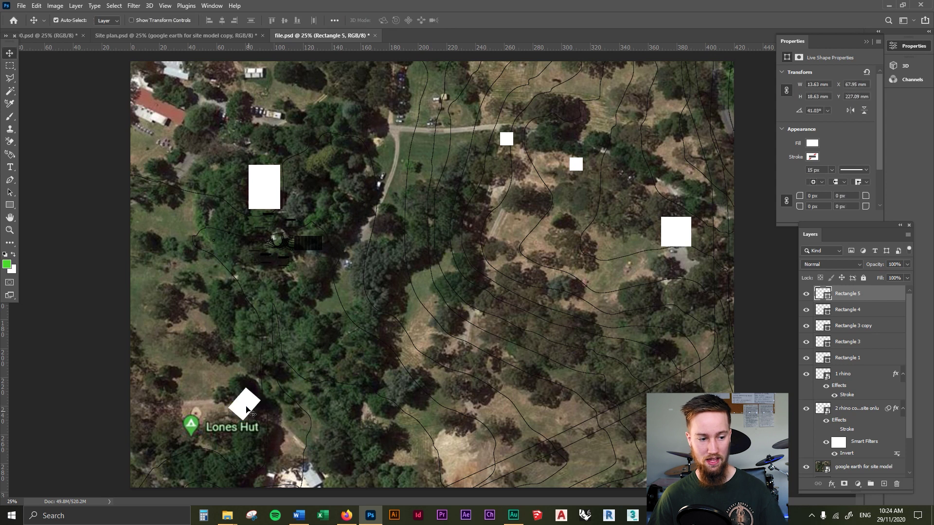
left_click_drag(246, 403, 264, 403)
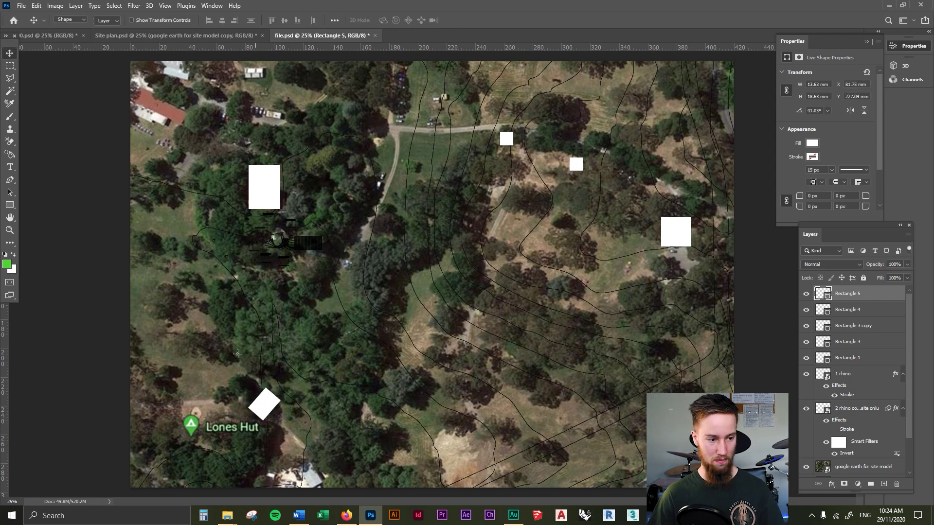
- Draw a long white rectangle over the Lones Hut building
key("u")
left_click_drag(174, 422, 246, 482)
left_click(8, 54)
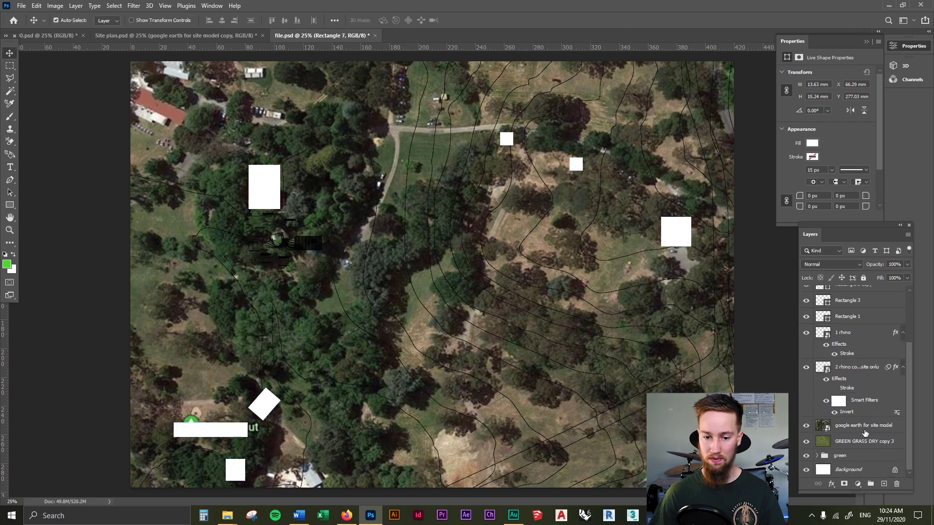
- Set the google earth for site model layer to 15% opacity and shift the top-left rectangle up-left
scroll(865, 432, "down", 3)
left_click(861, 426)
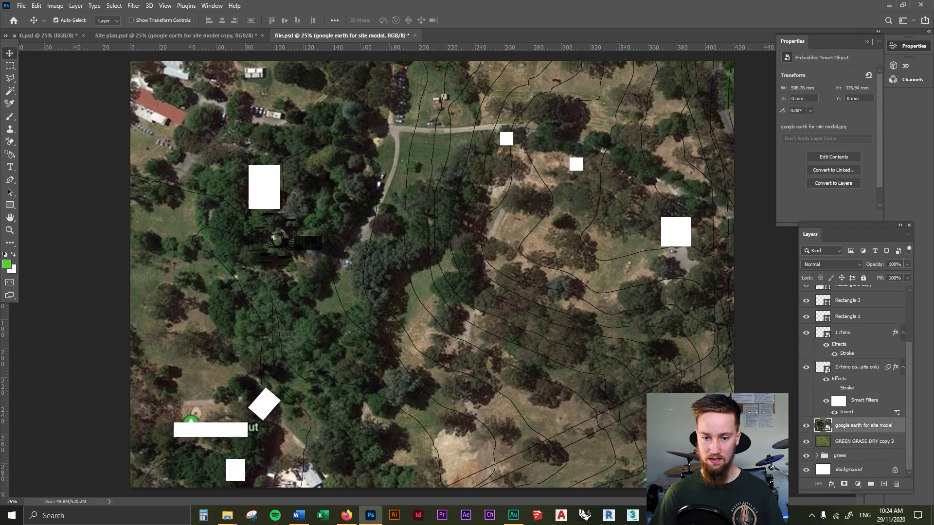
type("15")
key("Return")
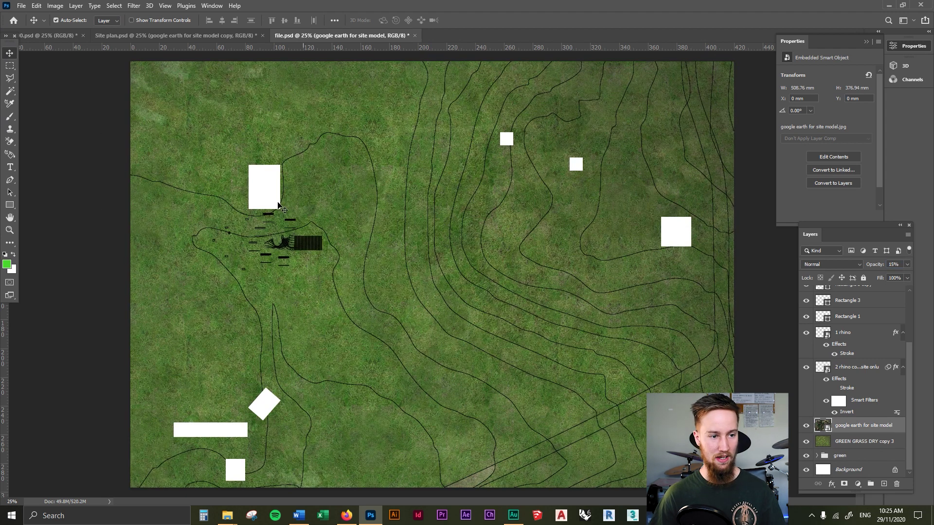
left_click_drag(272, 203, 222, 151)
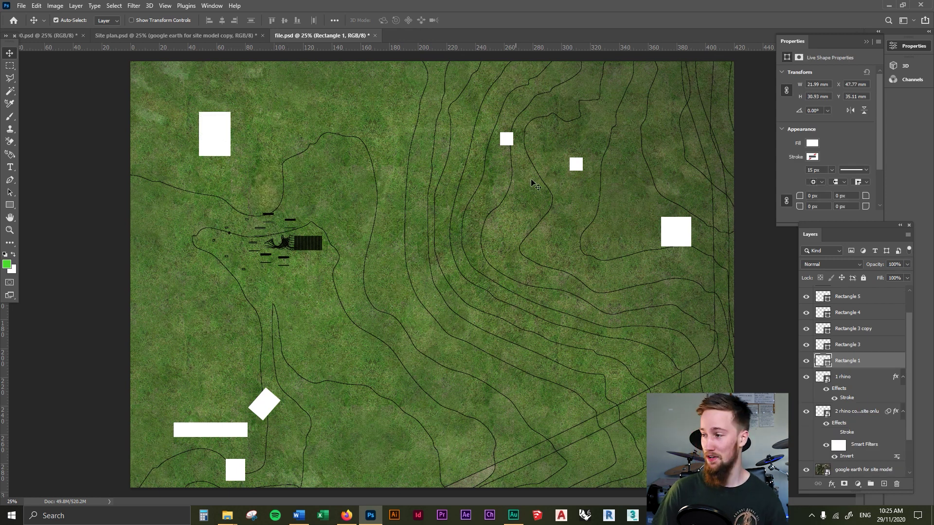
- After checking 0.psd for reference, select all the white building rectangles in file.psd
left_click(49, 35)
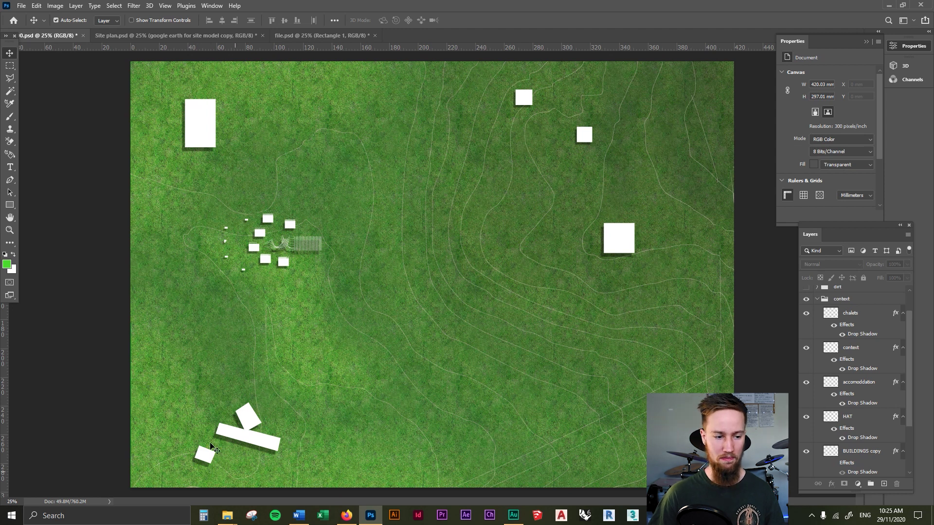
left_click(328, 41)
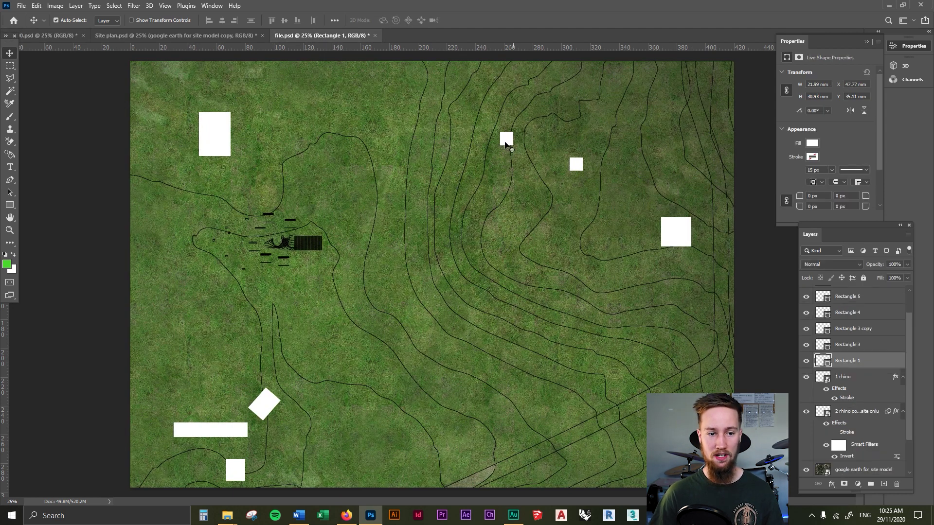
left_click(506, 138, "shift")
left_click(574, 164, "shift")
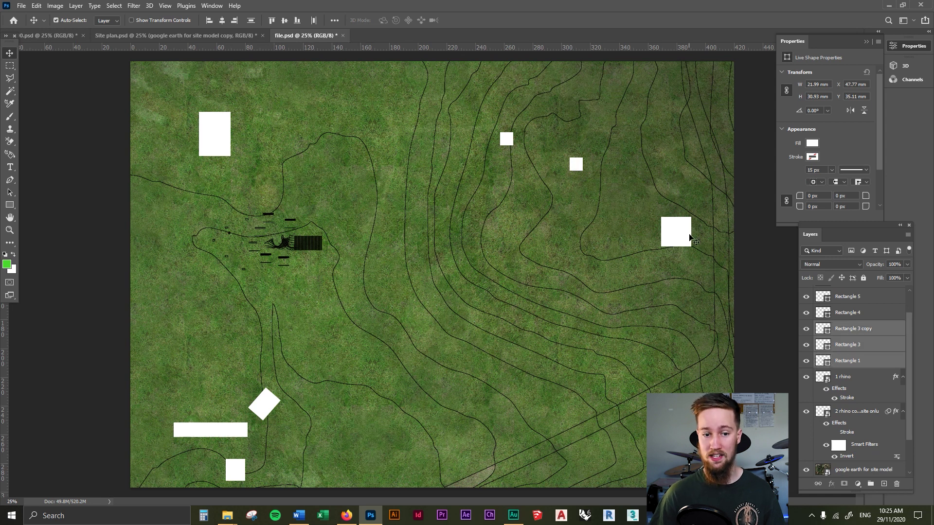
left_click(681, 233, "shift")
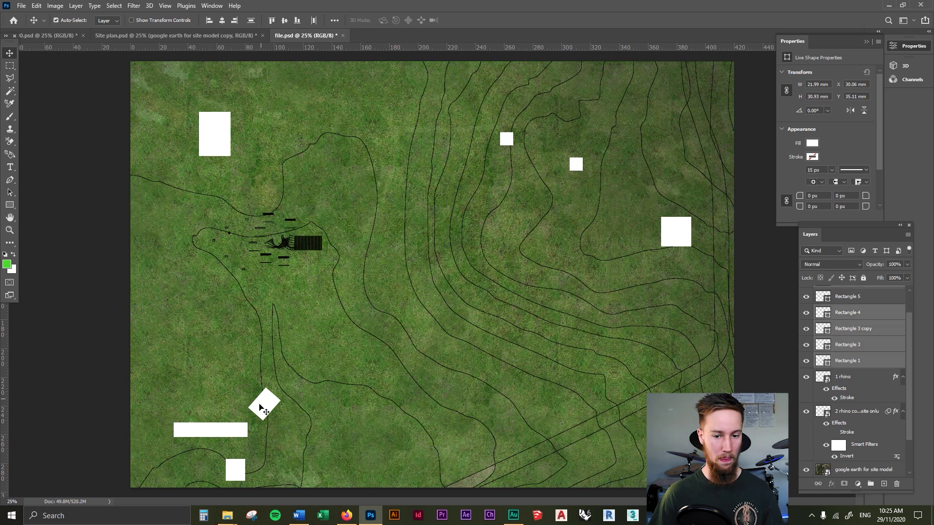
left_click(263, 403, "shift")
scroll(871, 335, "up", 1)
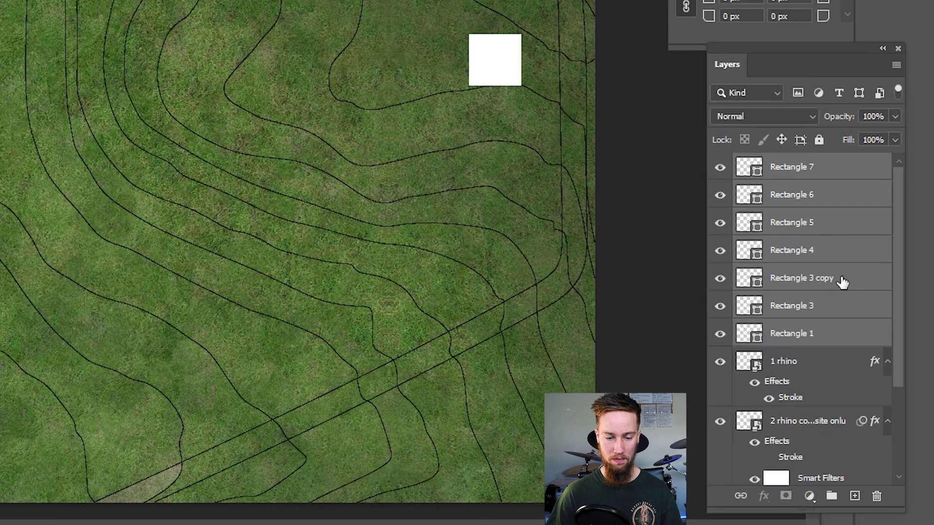
- Group the selected rectangles with Ctrl+G and name the group 'context'
key("ctrl+g")
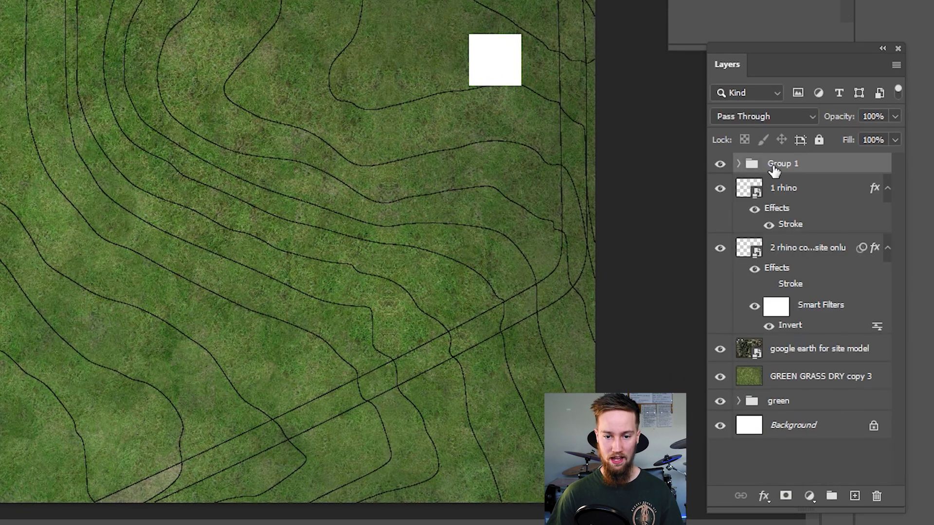
left_click(778, 164)
type("conte")
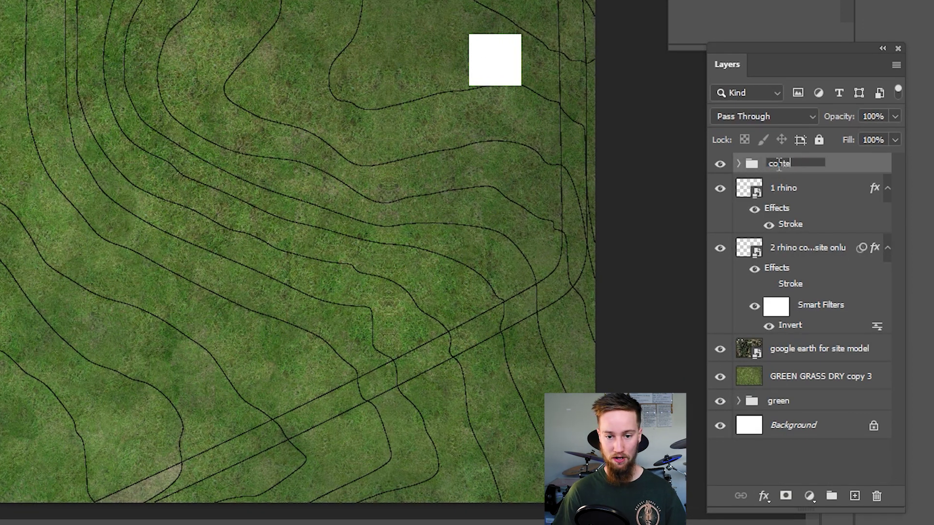
type("xt")
key("Return")
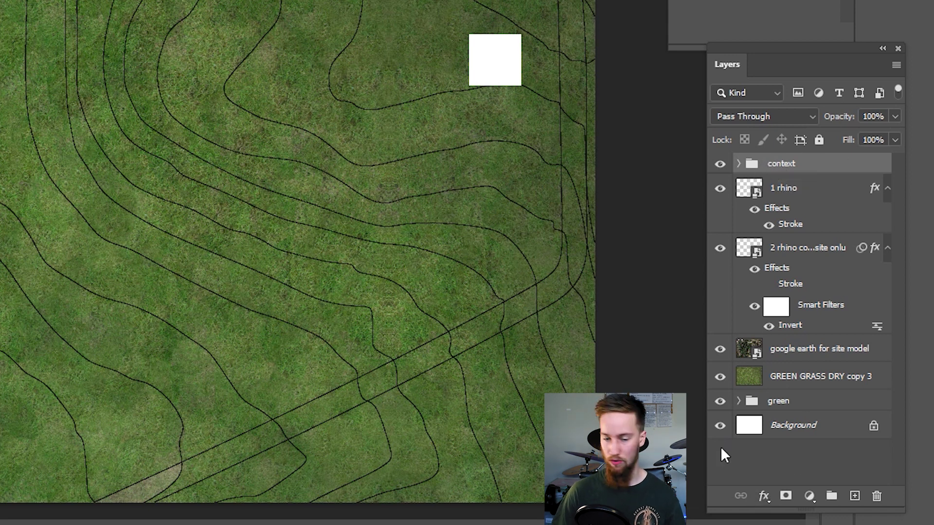
- Add a Multiply drop shadow: angle 55°, distance 34 px, opacity about 51%, size 0 px
left_click(770, 493)
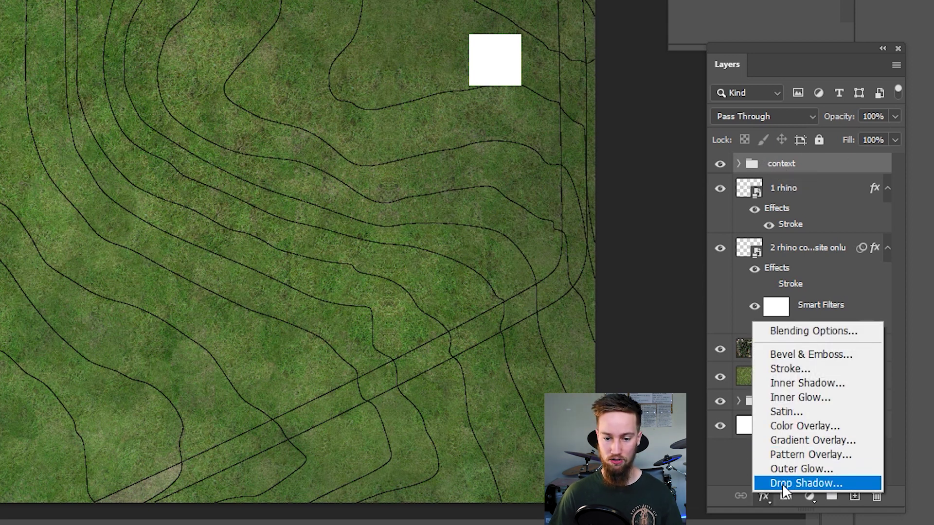
left_click(778, 483)
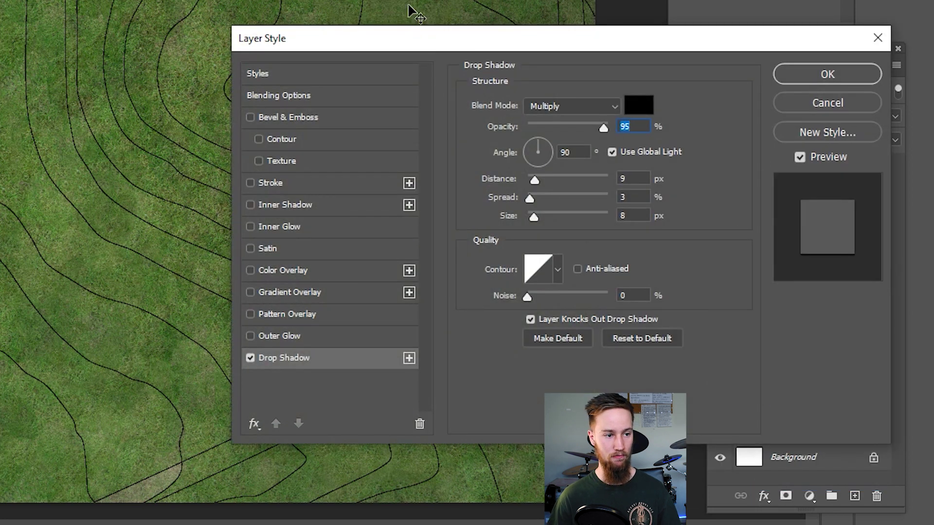
mouse_move(534, 154)
left_mouse_down()
mouse_move(527, 171)
mouse_move(530, 141)
left_mouse_up()
key("Tab")
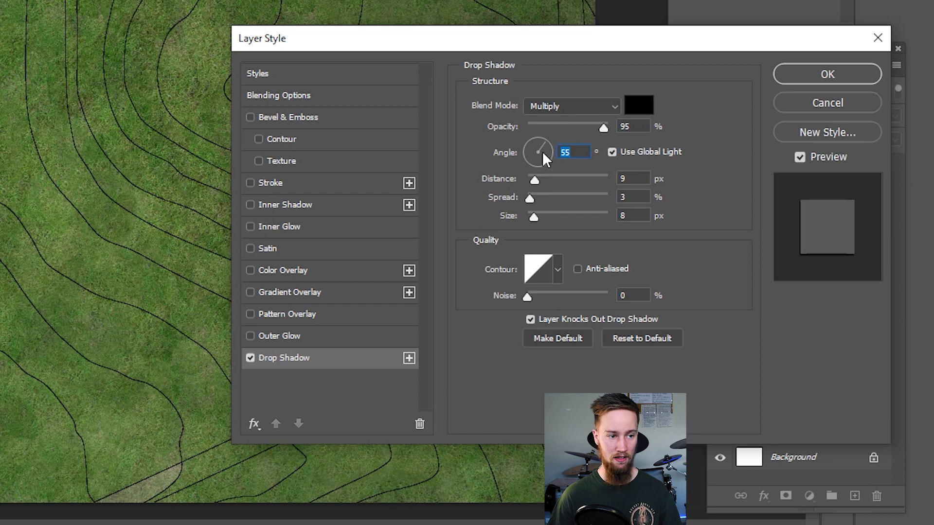
left_click_drag(536, 179, 537, 179)
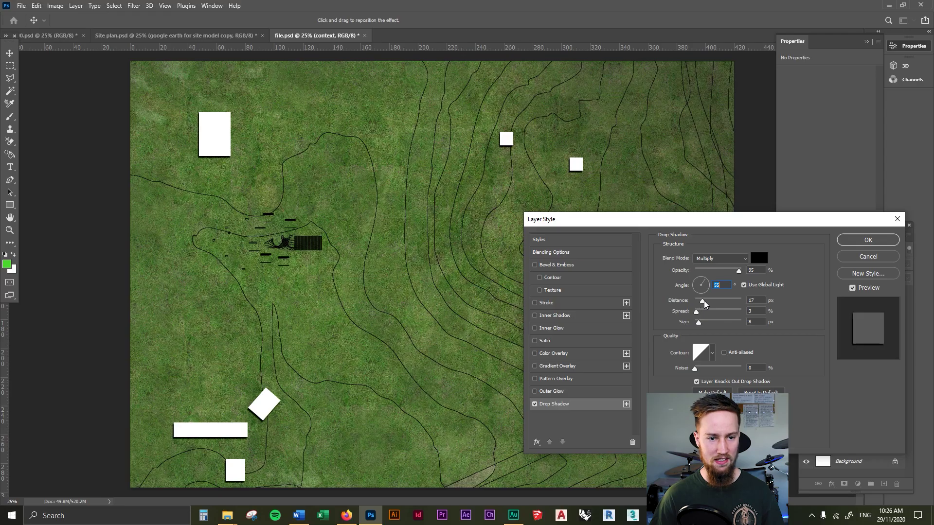
left_click_drag(703, 301, 712, 305)
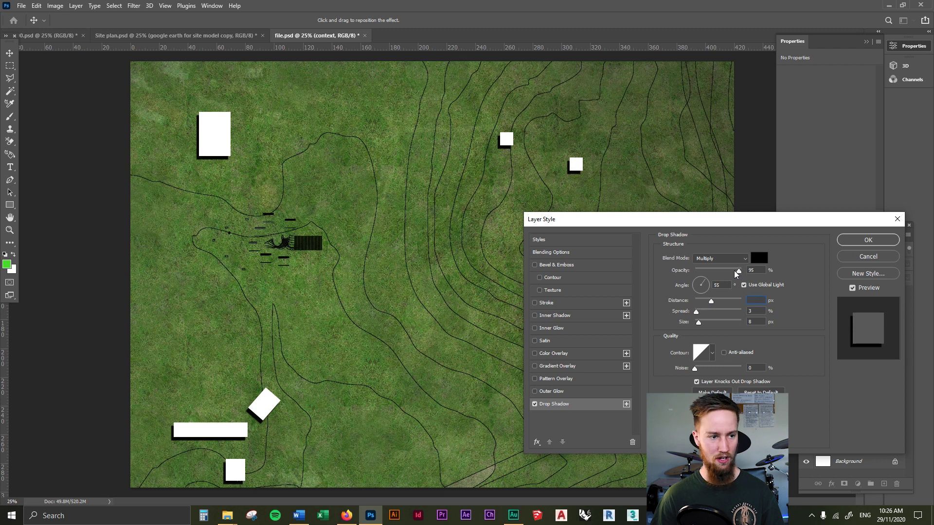
left_click_drag(736, 274, 713, 275)
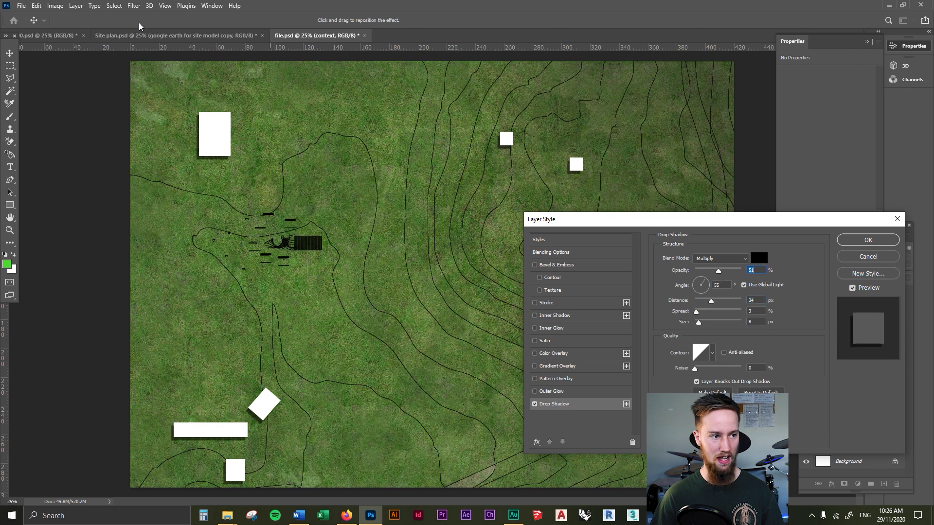
left_click_drag(699, 323, 692, 325)
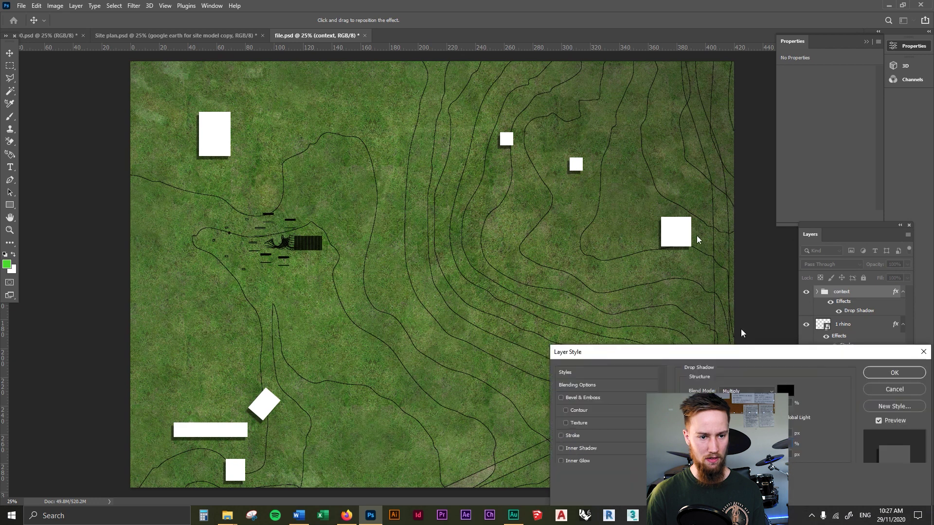
left_click(837, 257)
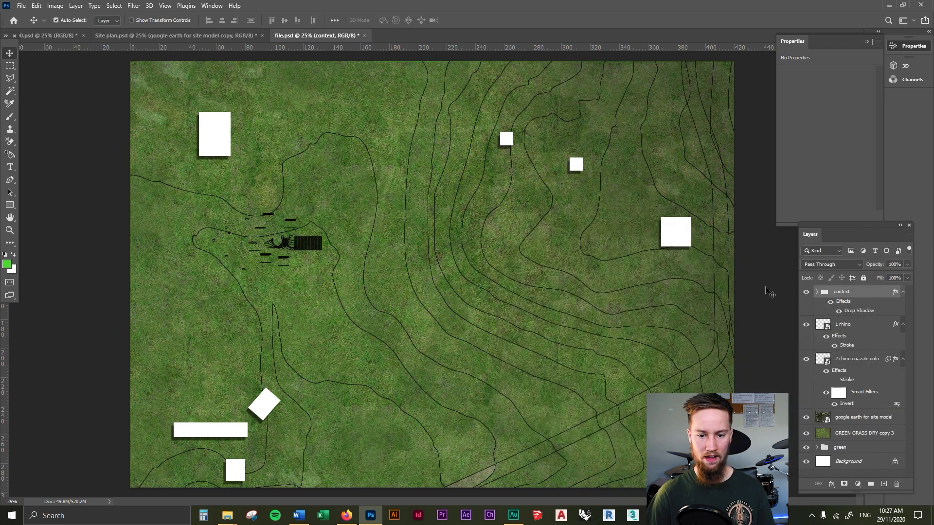